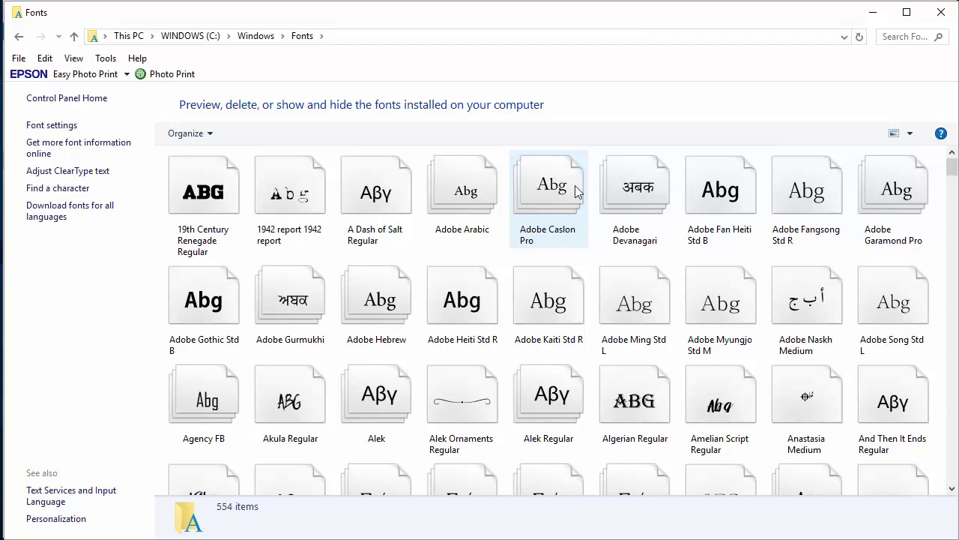
# Look through the fonts installed in the Windows Fonts folder.
pyautogui.scroll(-3, 577, 193)
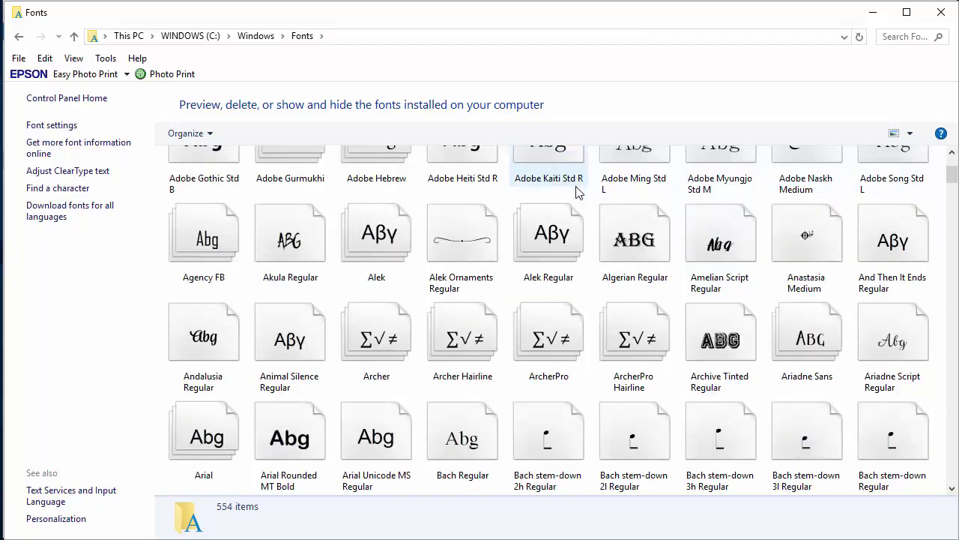
pyautogui.scroll(-4, 577, 193)
pyautogui.scroll(-4, 577, 192)
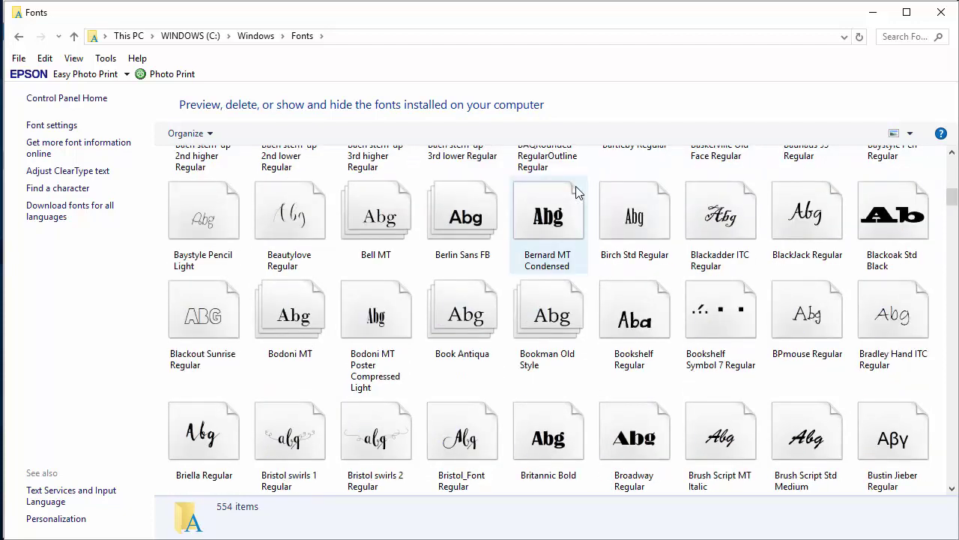
pyautogui.scroll(-4, 578, 184)
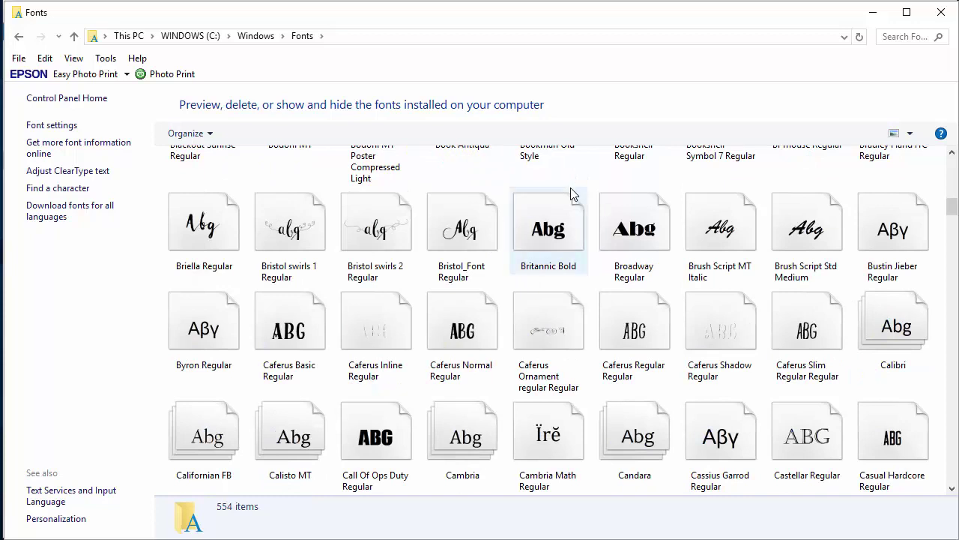
pyautogui.scroll(-4, 577, 193)
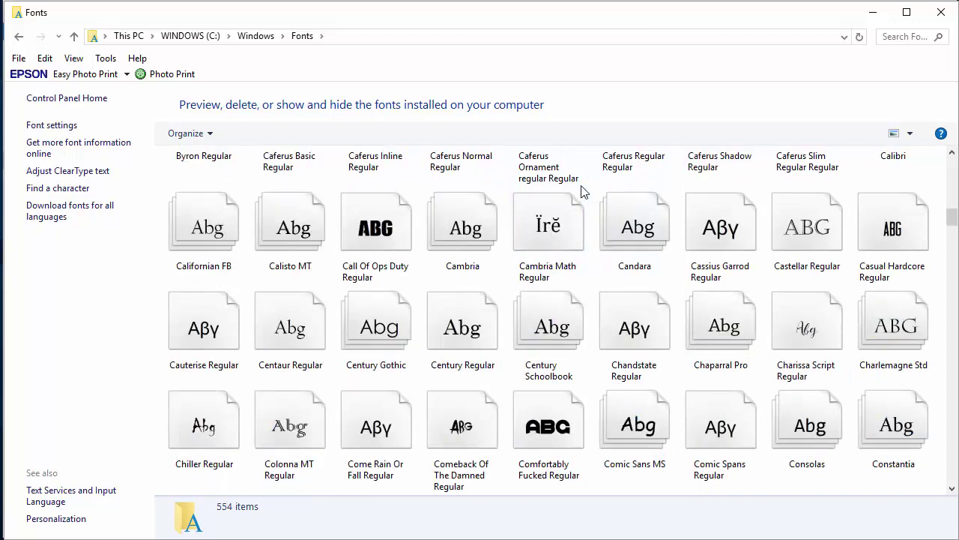
pyautogui.scroll(-15, 619, 184)
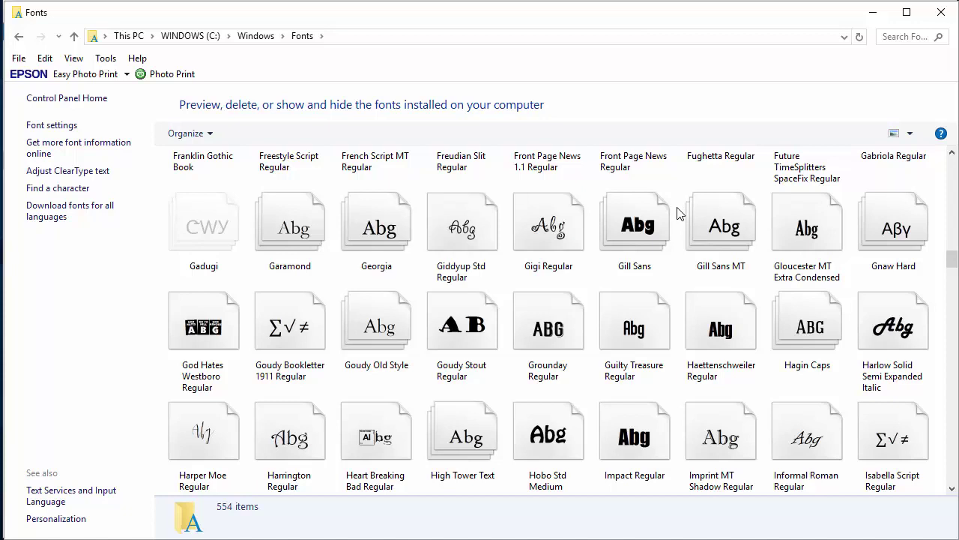
pyautogui.scroll(-8, 677, 213)
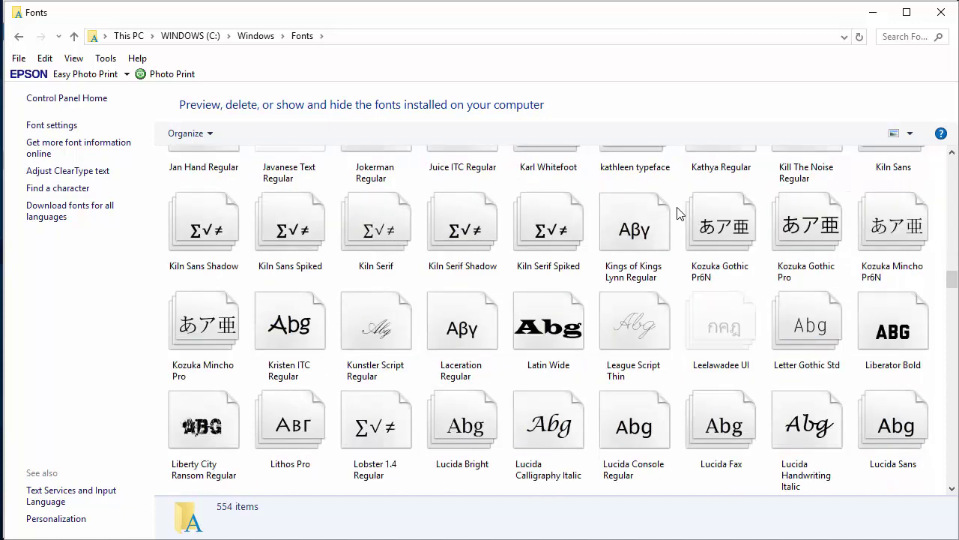
pyautogui.scroll(-3, 677, 214)
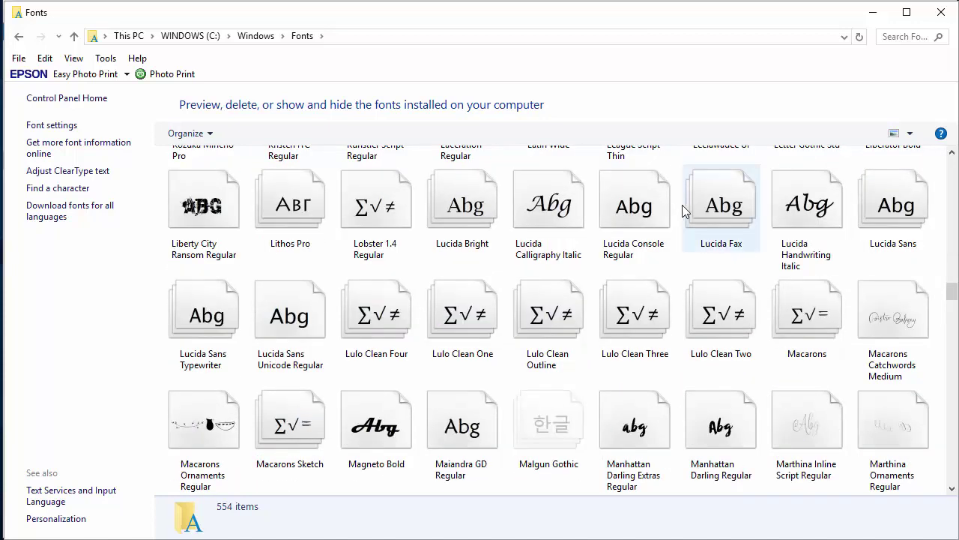
# Switch to the Creative Market folder and open OhWonderFont's Fonts folder inside Oh_Wonder_Font___Bonus_Font___Logos.zip.
pyautogui.click(874, 11)
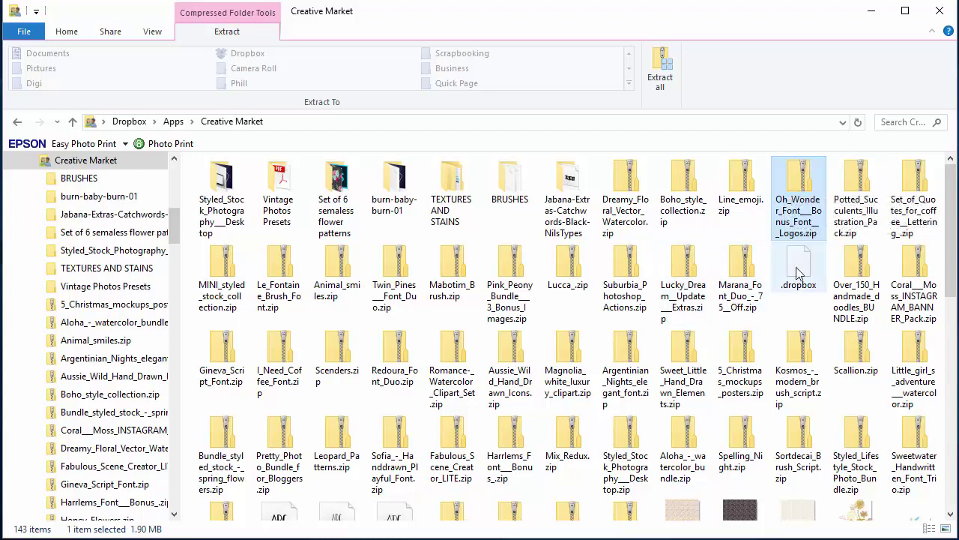
pyautogui.doubleClick(794, 184)
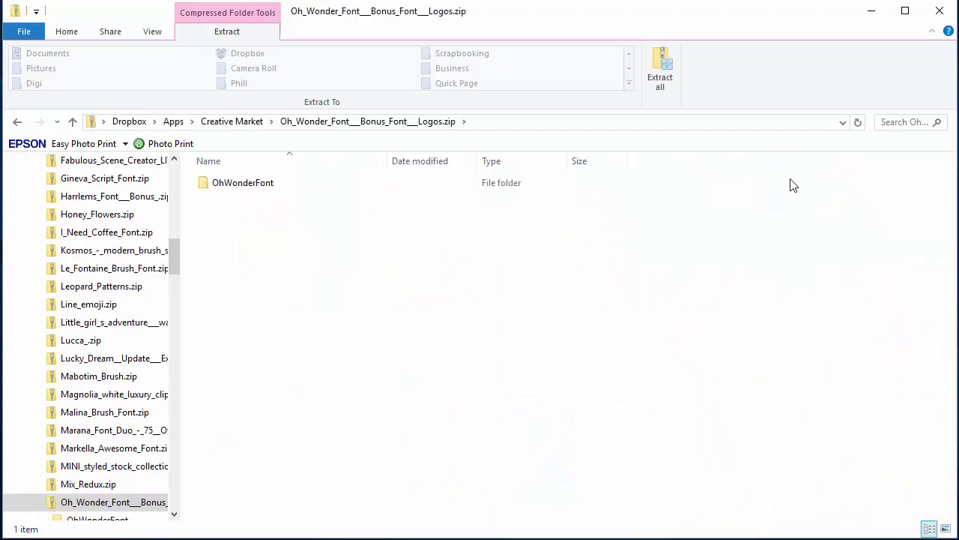
pyautogui.doubleClick(225, 188)
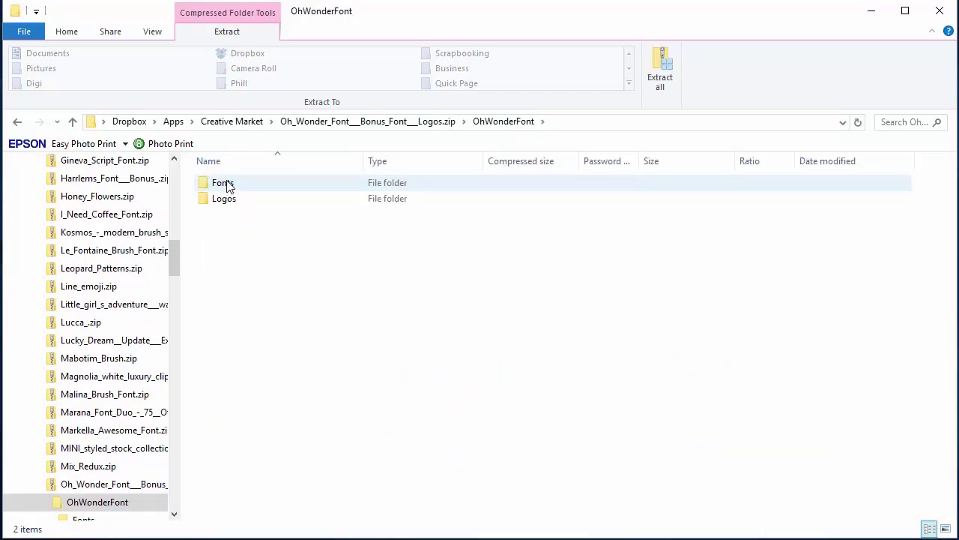
pyautogui.doubleClick(225, 184)
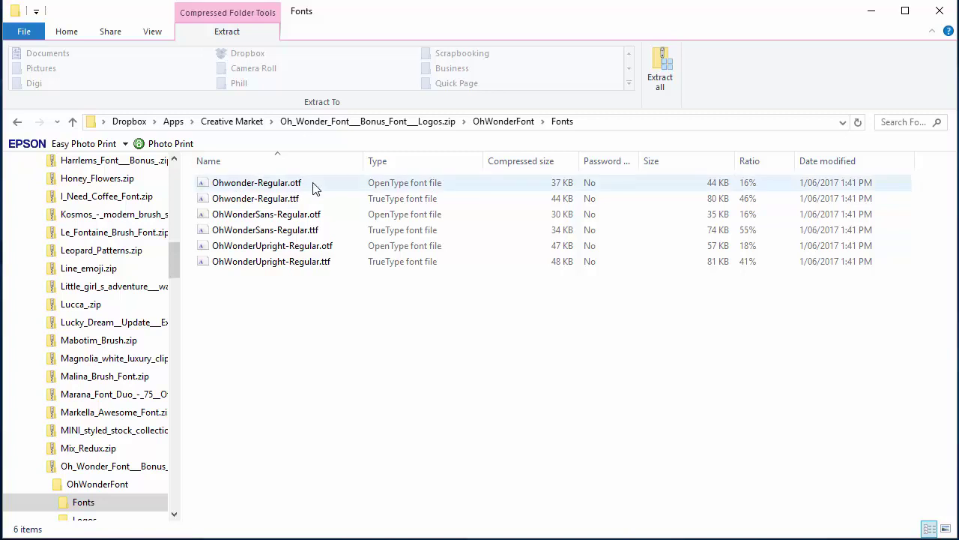
# Open Ohwonder-Regular.otf in the font preview, install it, and close the preview.
pyautogui.click(314, 187)
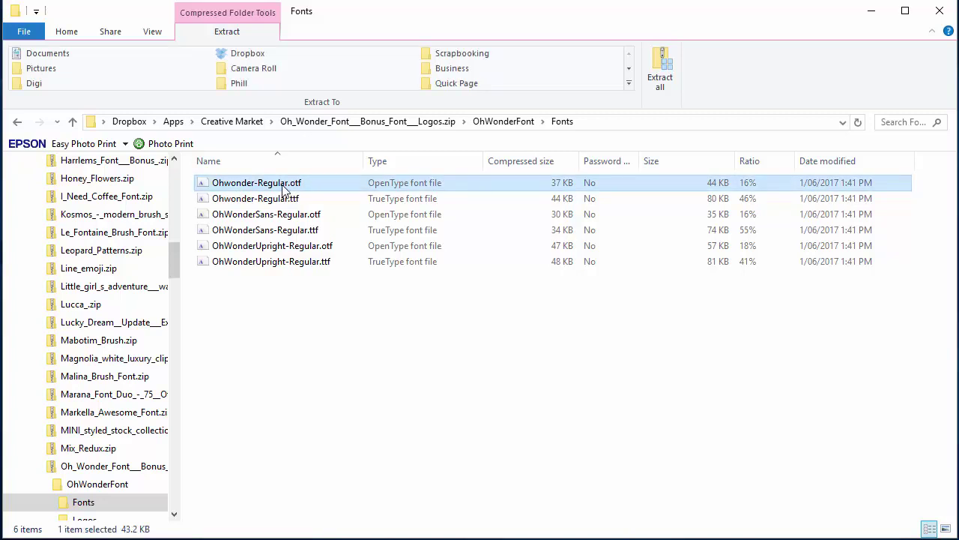
pyautogui.doubleClick(284, 187)
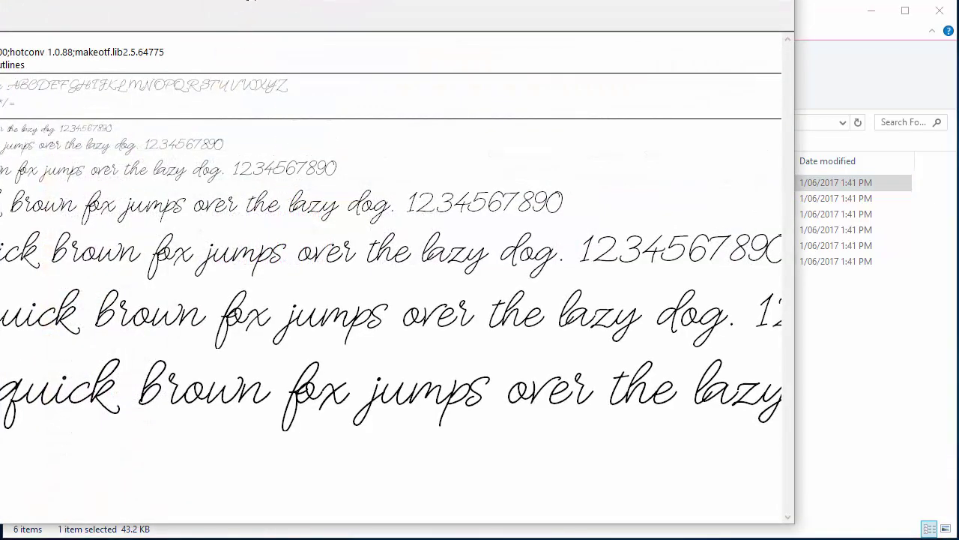
pyautogui.moveTo(442, 30); pyautogui.dragTo(509, 37)
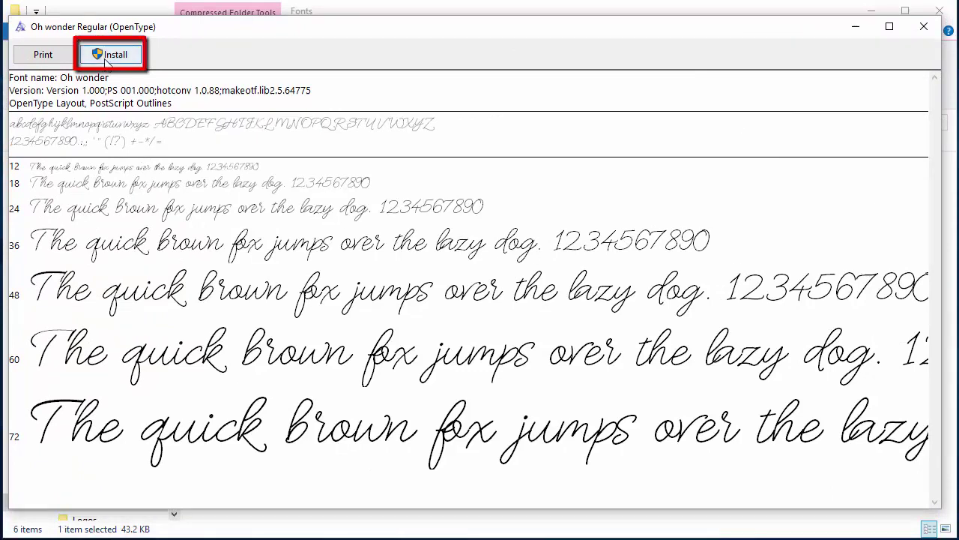
pyautogui.click(106, 61)
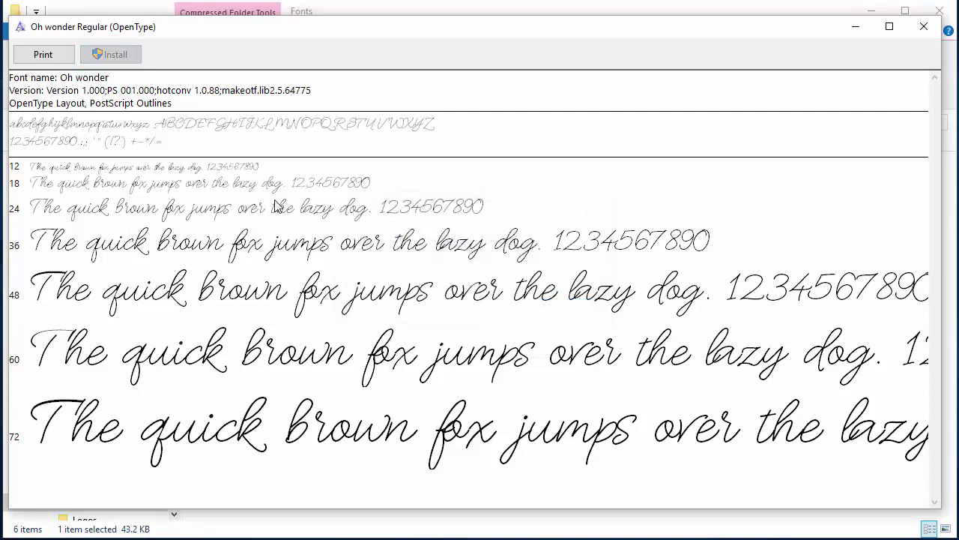
pyautogui.click(927, 30)
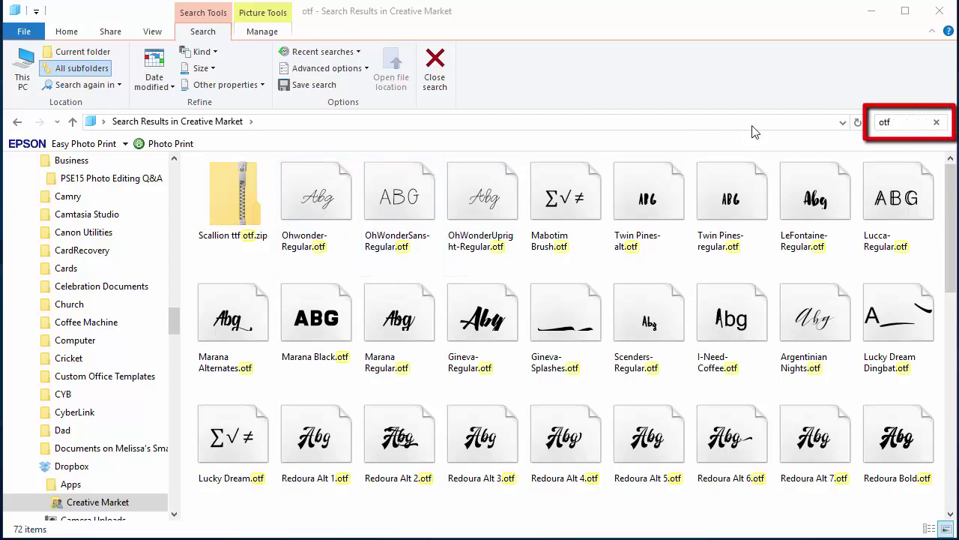
# In the otf search results, select Scallion.otf, SpellingNight.otf, SpellingNightSwirls.otf and LillyPad.otf together.
pyautogui.click(897, 122)
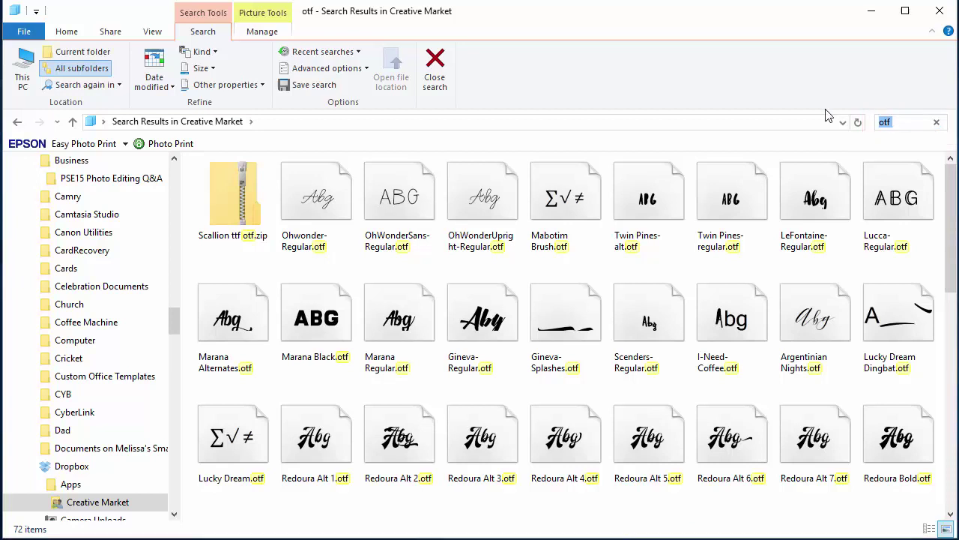
pyautogui.click(311, 199)
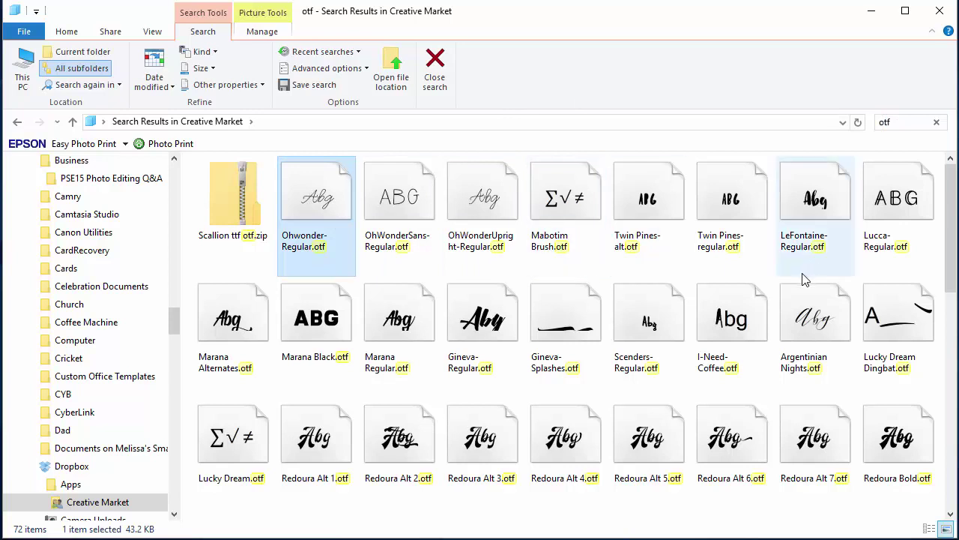
pyautogui.scroll(-3, 804, 283)
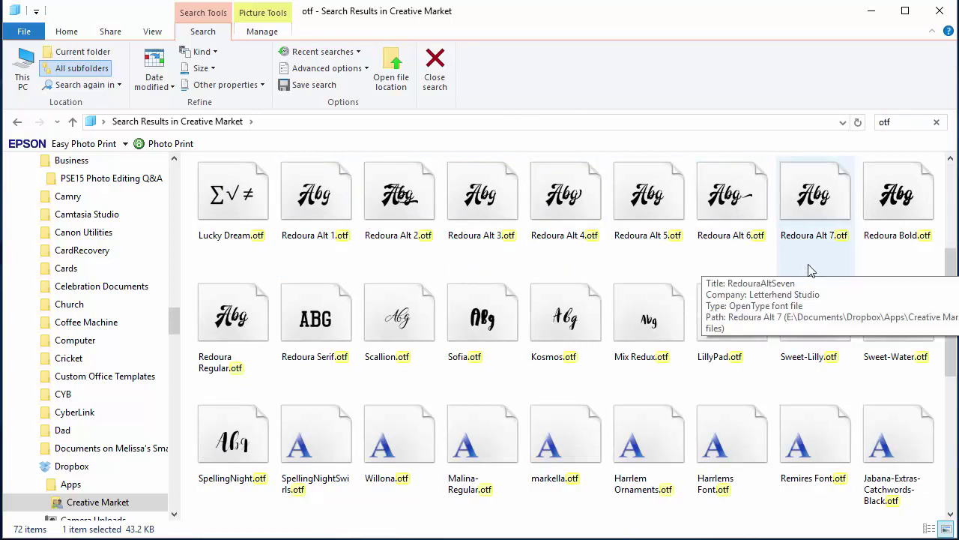
pyautogui.click(390, 329)
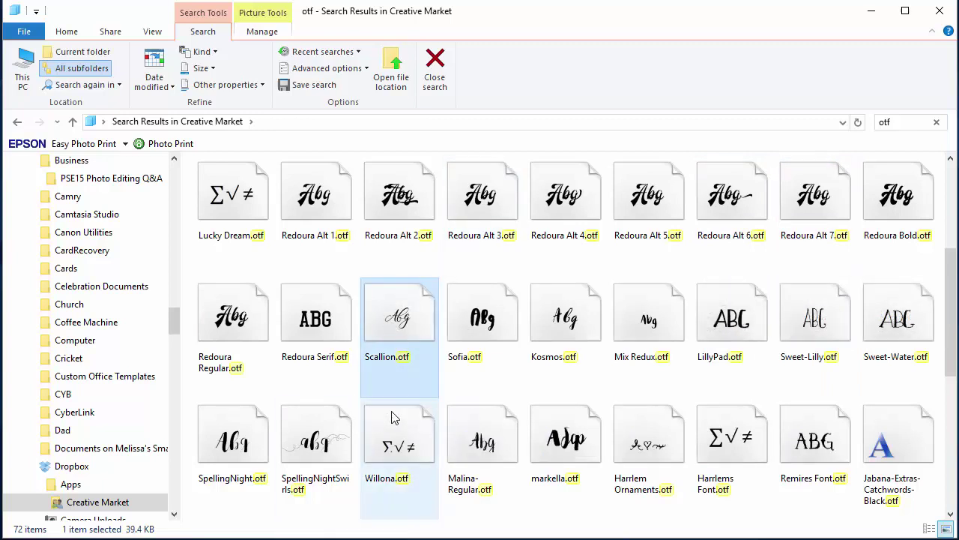
pyautogui.keyDown('ctrl'); pyautogui.click(315, 442); pyautogui.keyUp('ctrl')
pyautogui.keyDown('ctrl'); pyautogui.click(217, 446); pyautogui.keyUp('ctrl')
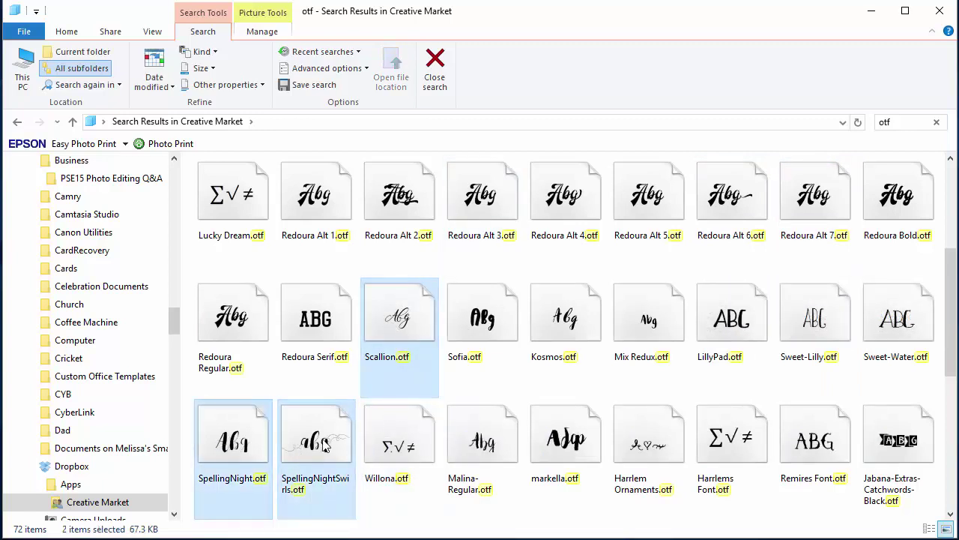
pyautogui.keyDown('ctrl'); pyautogui.click(719, 321); pyautogui.keyUp('ctrl')
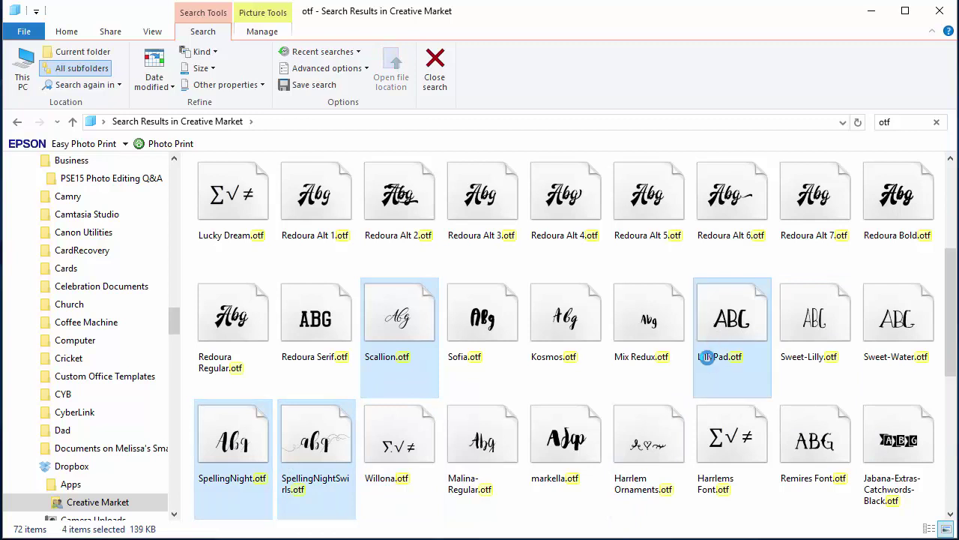
# Add Argentinian Nights.otf and the three Oh Wonder fonts (Regular, Sans and Upright) to the selection.
pyautogui.scroll(3, 720, 330)
pyautogui.keyDown('ctrl'); pyautogui.click(800, 323); pyautogui.keyUp('ctrl')
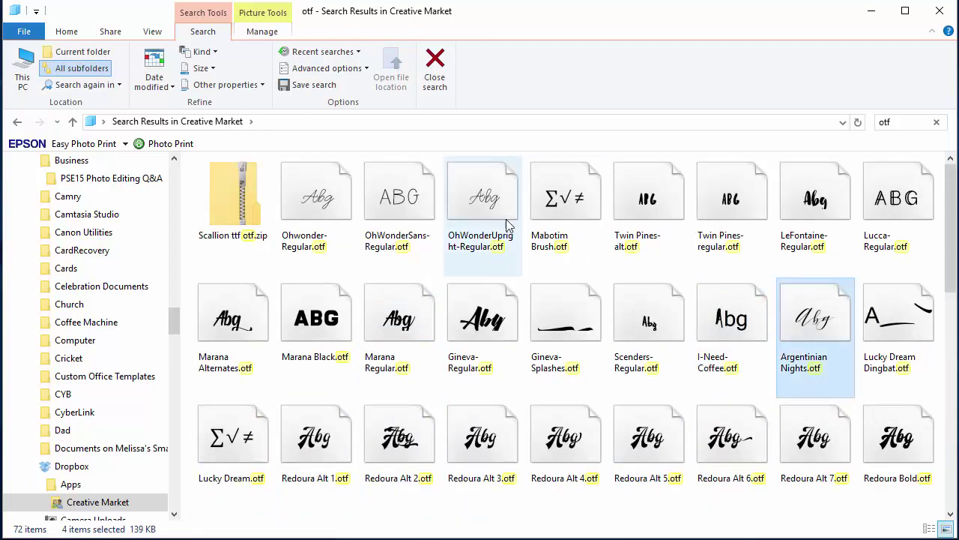
pyautogui.keyDown('ctrl'); pyautogui.click(511, 210); pyautogui.keyUp('ctrl')
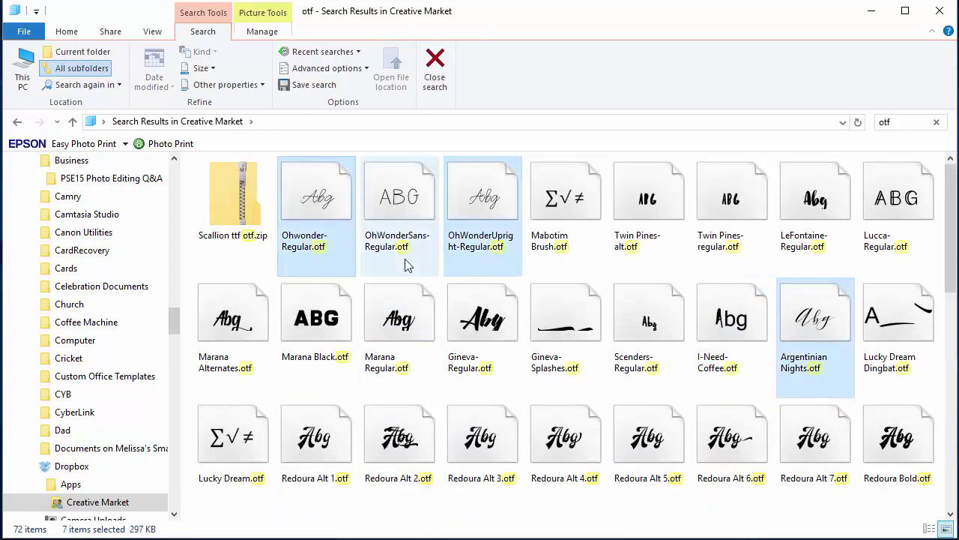
pyautogui.keyDown('ctrl'); pyautogui.click(410, 201); pyautogui.keyUp('ctrl')
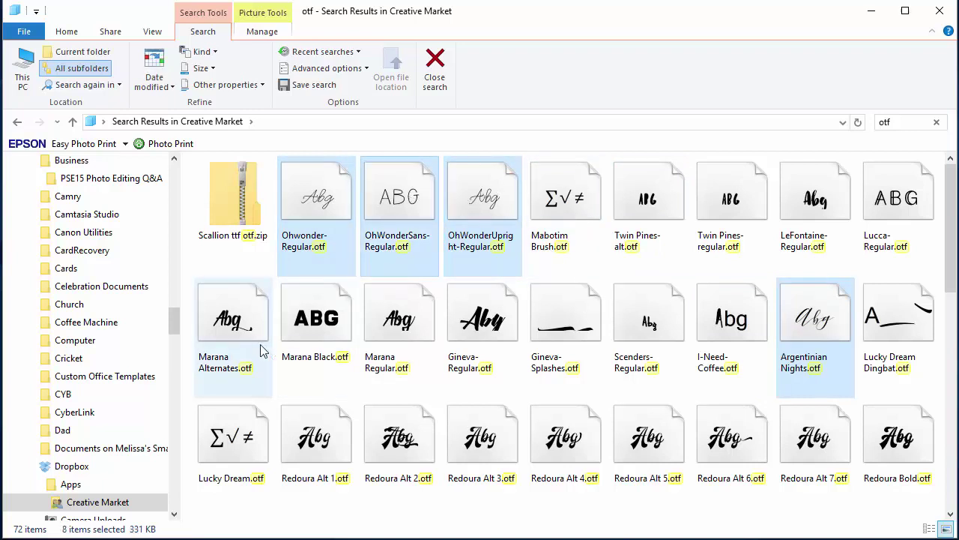
# Extend the font selection with Marana Alternates, Marana Regular, markella, Remires Font and Sortdecai Brush Script.
pyautogui.keyDown('ctrl'); pyautogui.click(239, 323); pyautogui.keyUp('ctrl')
pyautogui.keyDown('ctrl'); pyautogui.click(399, 323); pyautogui.keyUp('ctrl')
pyautogui.scroll(-5, 683, 322)
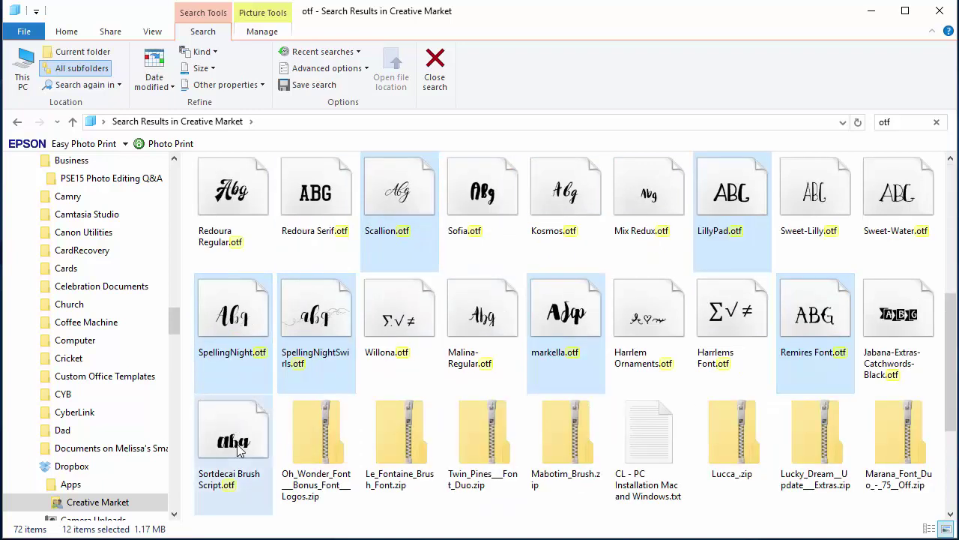
pyautogui.keyDown('ctrl'); pyautogui.click(242, 450); pyautogui.keyUp('ctrl')
pyautogui.keyDown('ctrl'); pyautogui.click(328, 298); pyautogui.keyUp('ctrl')
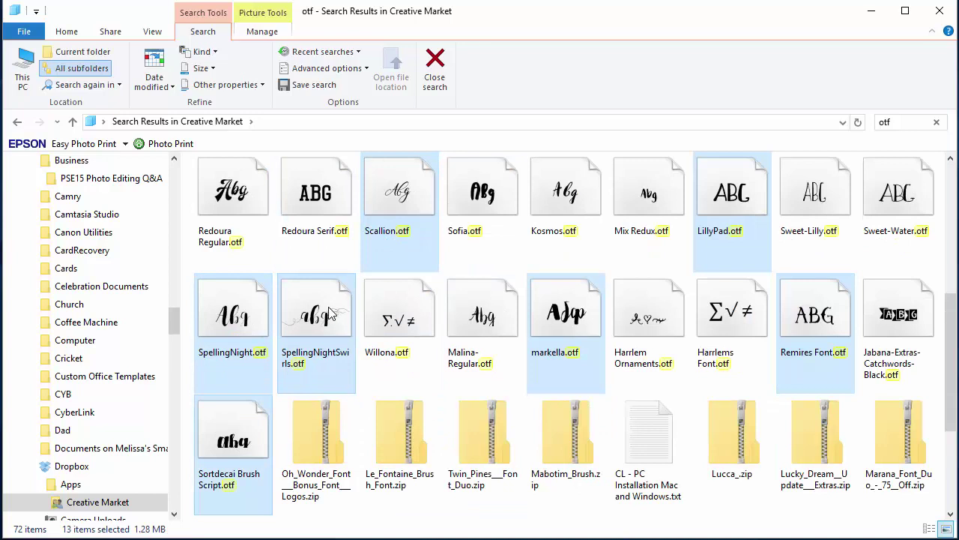
# Install all the selected fonts at once, declining to replace the ones already installed.
pyautogui.rightClick(326, 313)
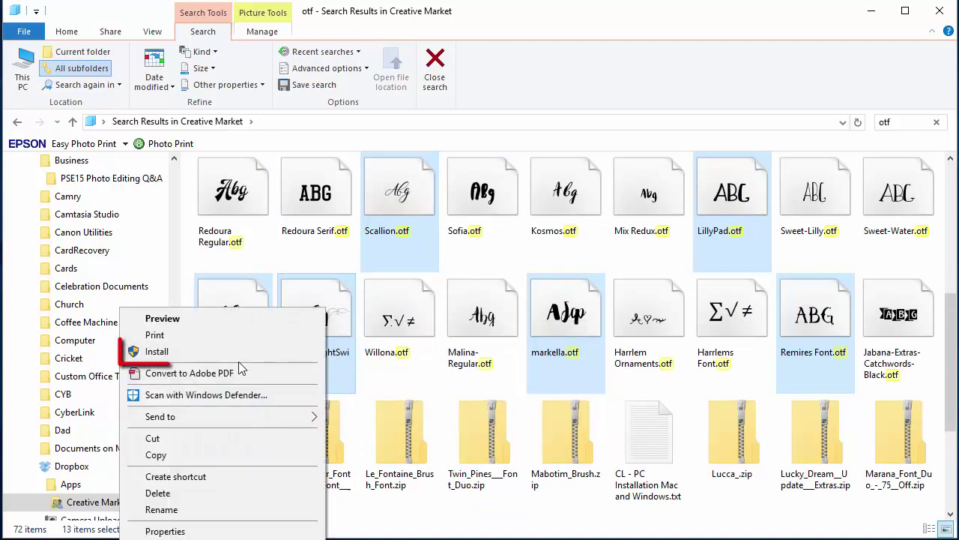
pyautogui.click(195, 351)
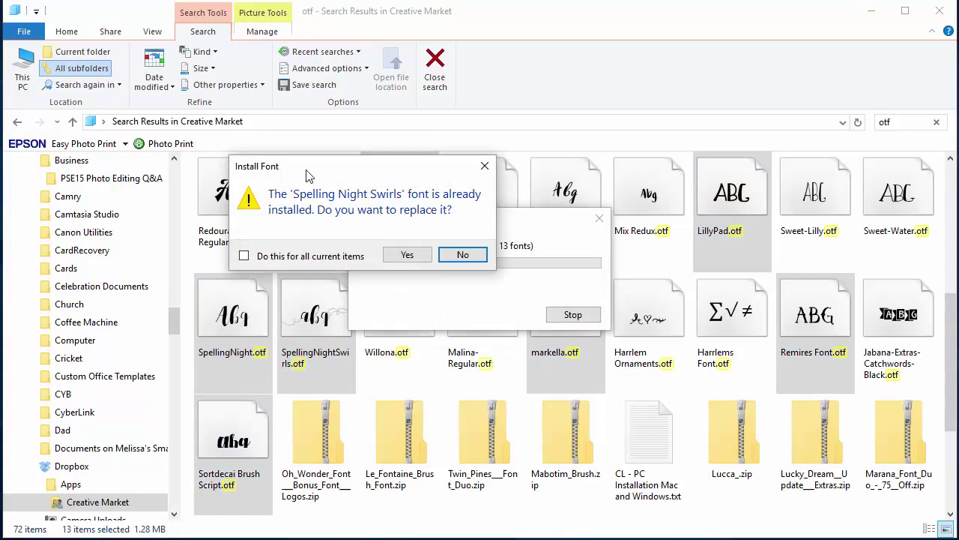
pyautogui.moveTo(313, 178); pyautogui.dragTo(390, 191)
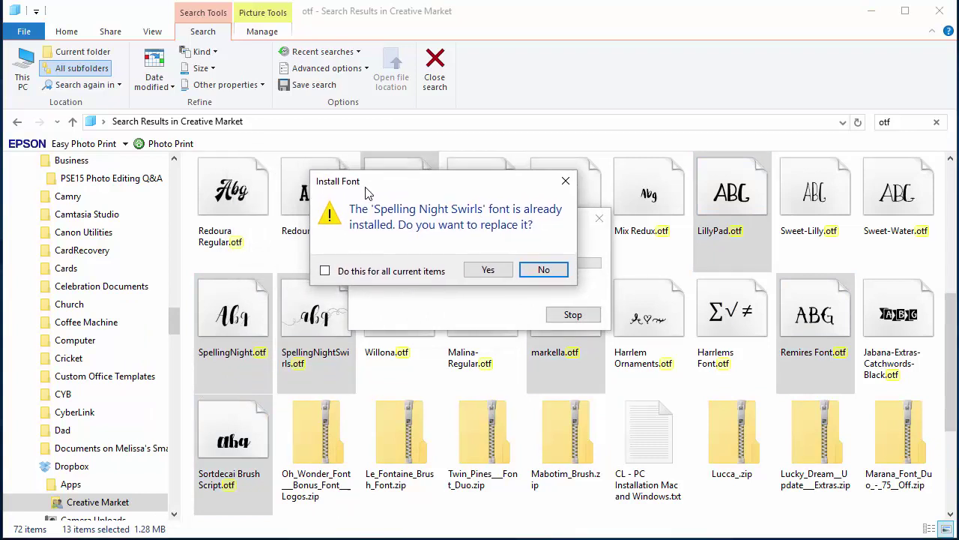
pyautogui.click(538, 271)
pyautogui.click(461, 255)
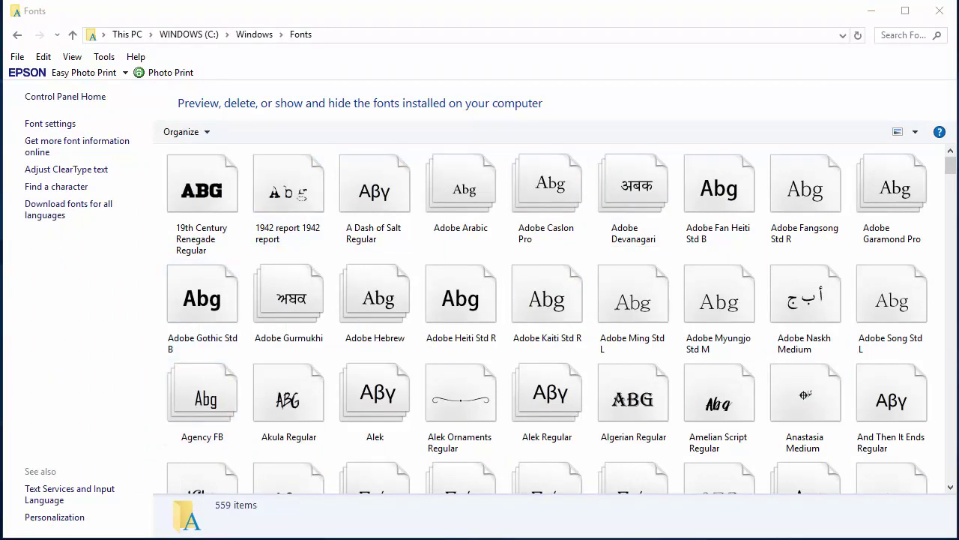
# Switch to Photoshop Elements and draw a horizontal text box across the middle of the blank Untitled-1 canvas.
pyautogui.click(393, 533)
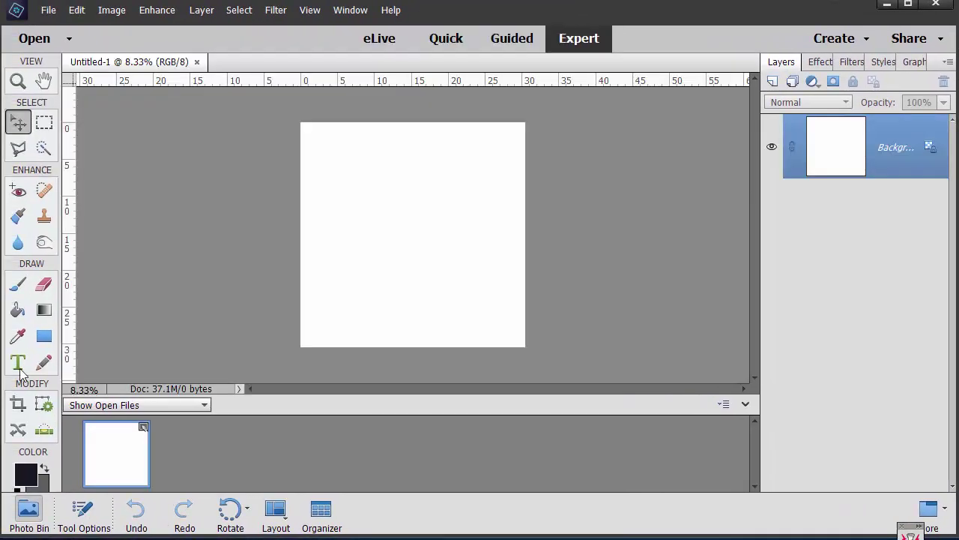
pyautogui.click(18, 362)
pyautogui.moveTo(327, 160); pyautogui.dragTo(523, 343)
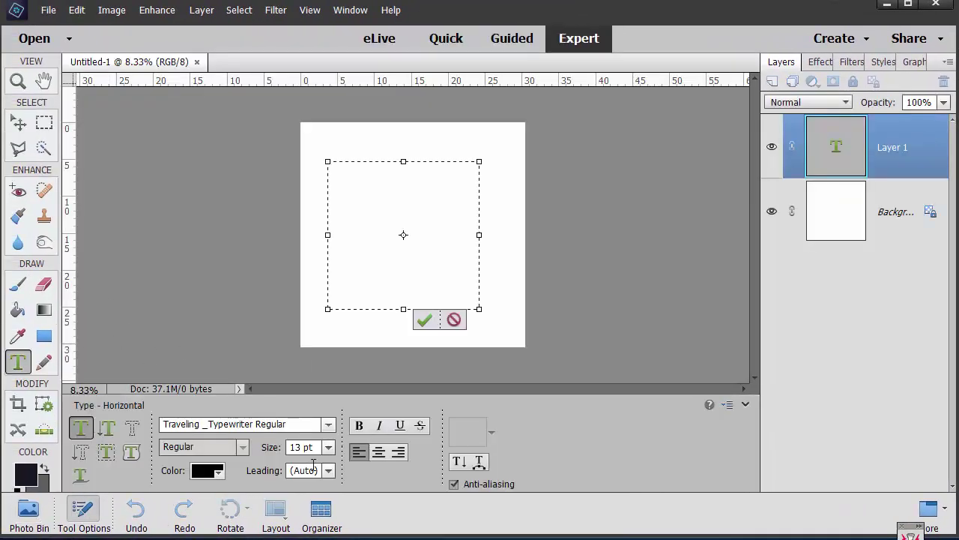
# Search the text font list for "oh" to find the Oh Wonder fonts.
pyautogui.click(328, 424)
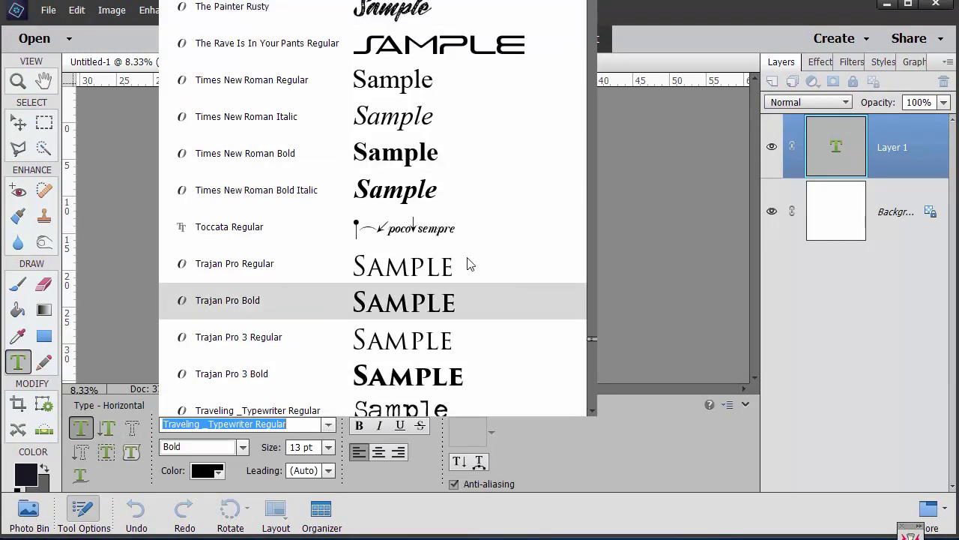
pyautogui.write('oh')
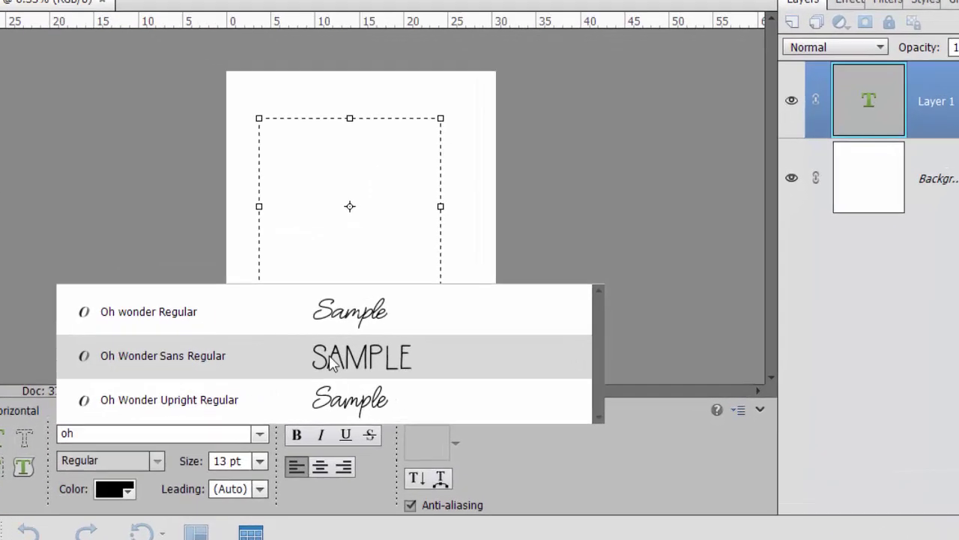